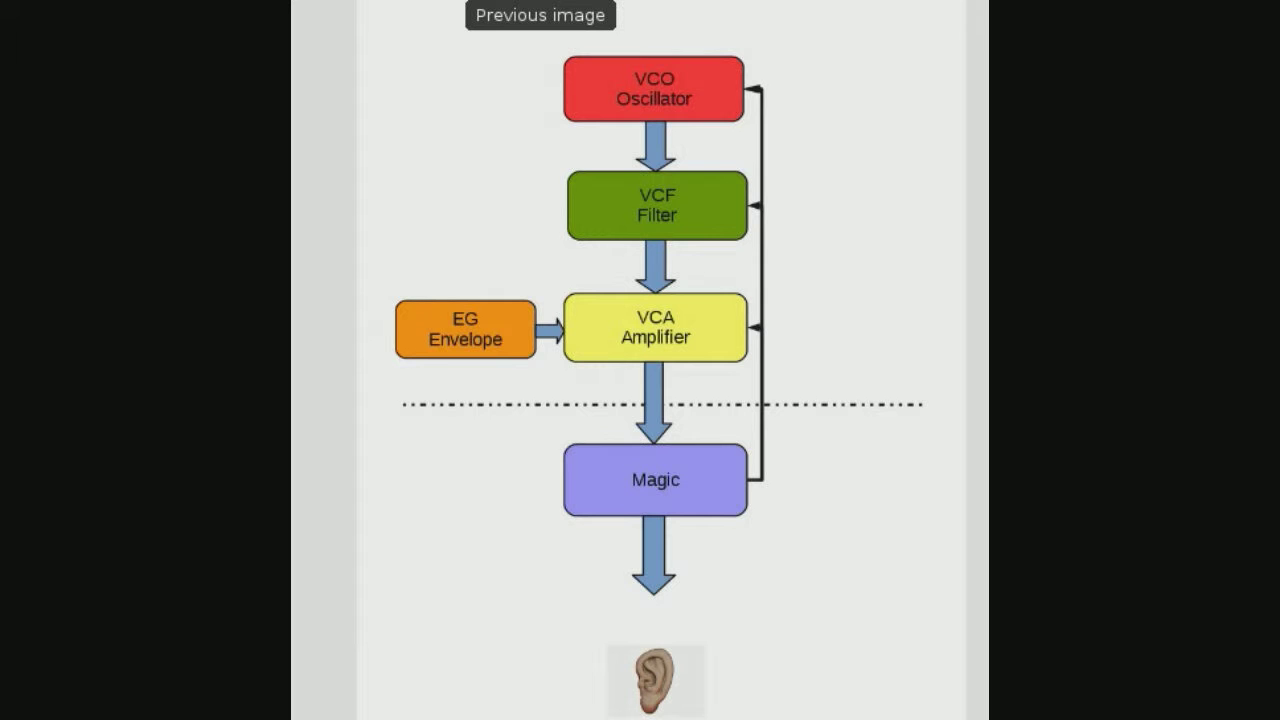
Step back twice in the image viewer to reach the annotated amSynth screenshot.
{"action": "left_click", "coordinate": [548, 12]}
{"action": "left_click", "coordinate": [540, 3]}
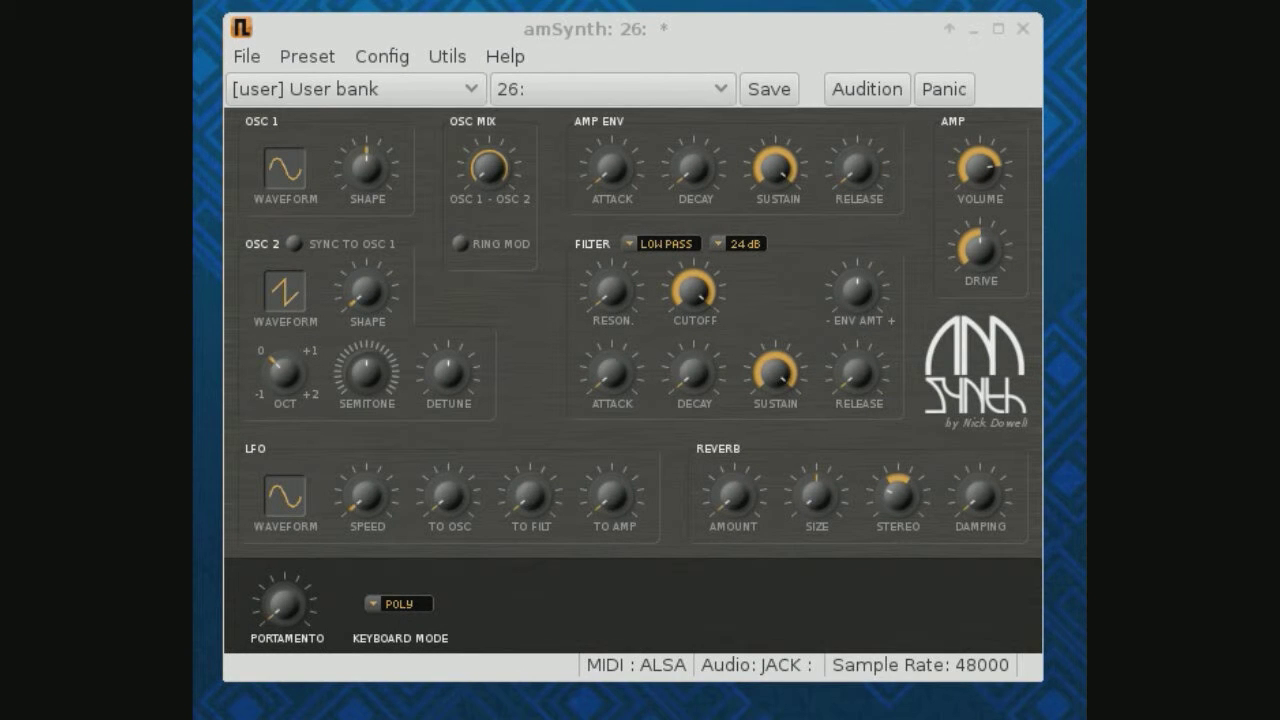
Keep oscillator 1 on sine and sweep the filter cutoff down to 15% and back to 100%.
{"action": "left_click", "coordinate": [283, 176]}
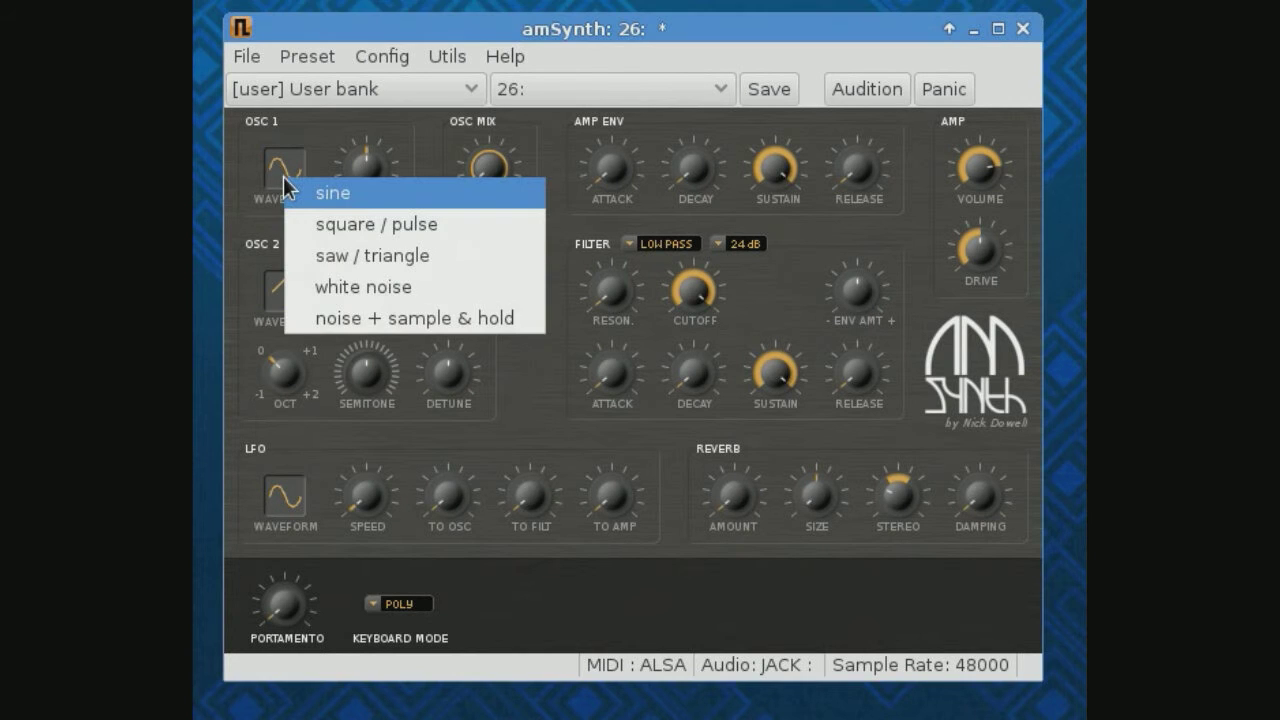
{"action": "left_click", "coordinate": [283, 176]}
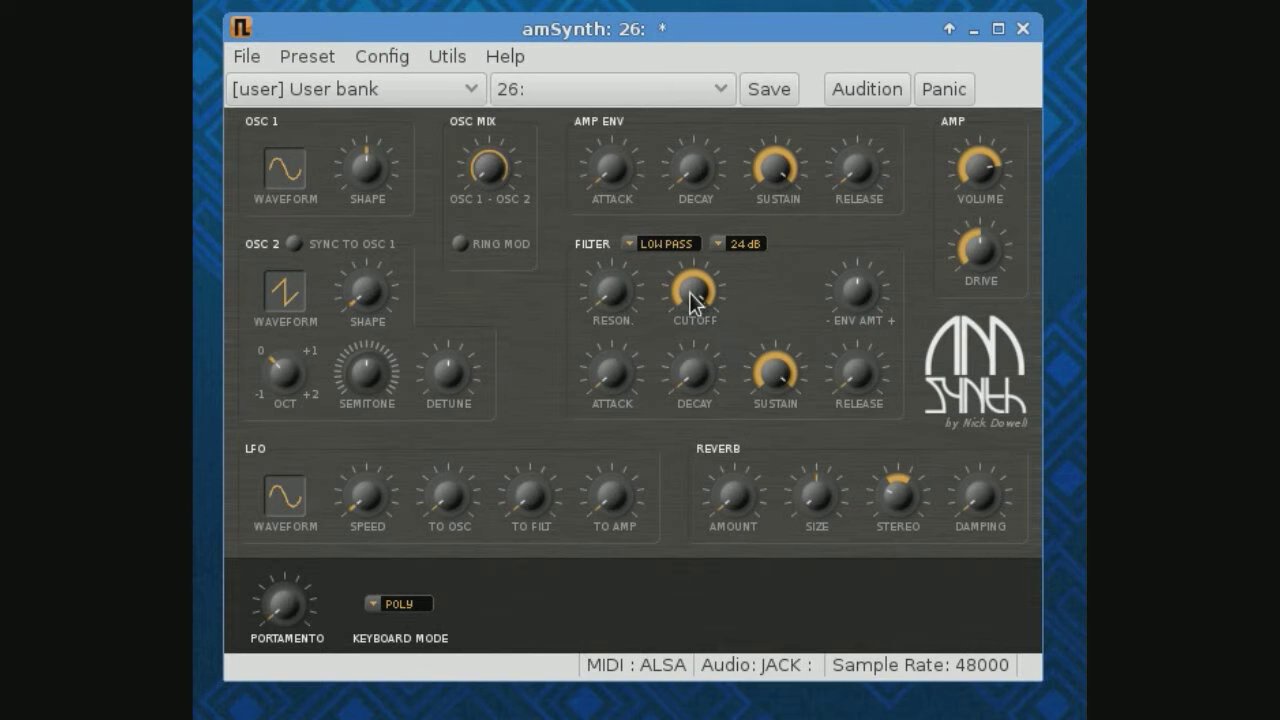
{"action": "left_click_drag", "start_coordinate": [689, 289], "coordinate": [865, 640]}
{"action": "left_click_drag", "start_coordinate": [687, 294], "coordinate": [603, 135]}
{"action": "left_click", "coordinate": [295, 181]}
Switch oscillator 1 to square / pulse and set the filter slope to 12 dB / octave.
{"action": "left_click", "coordinate": [308, 218]}
{"action": "left_click", "coordinate": [720, 249]}
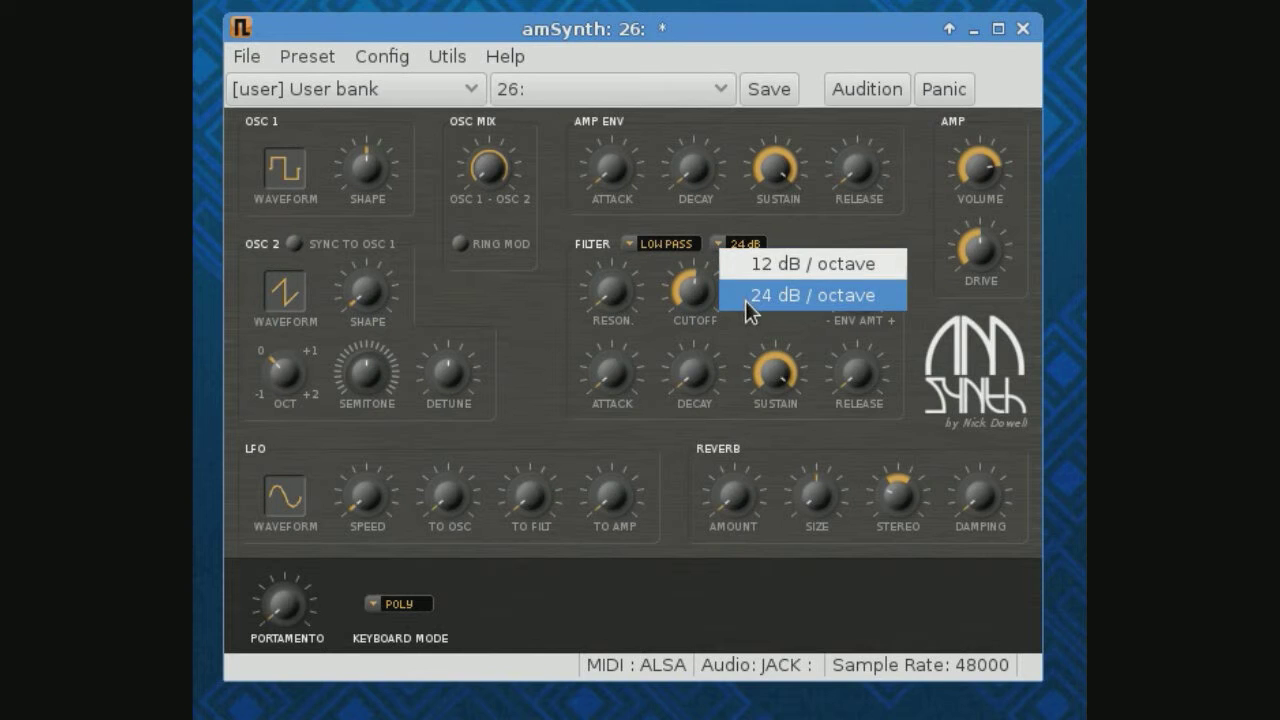
{"action": "left_click", "coordinate": [752, 266]}
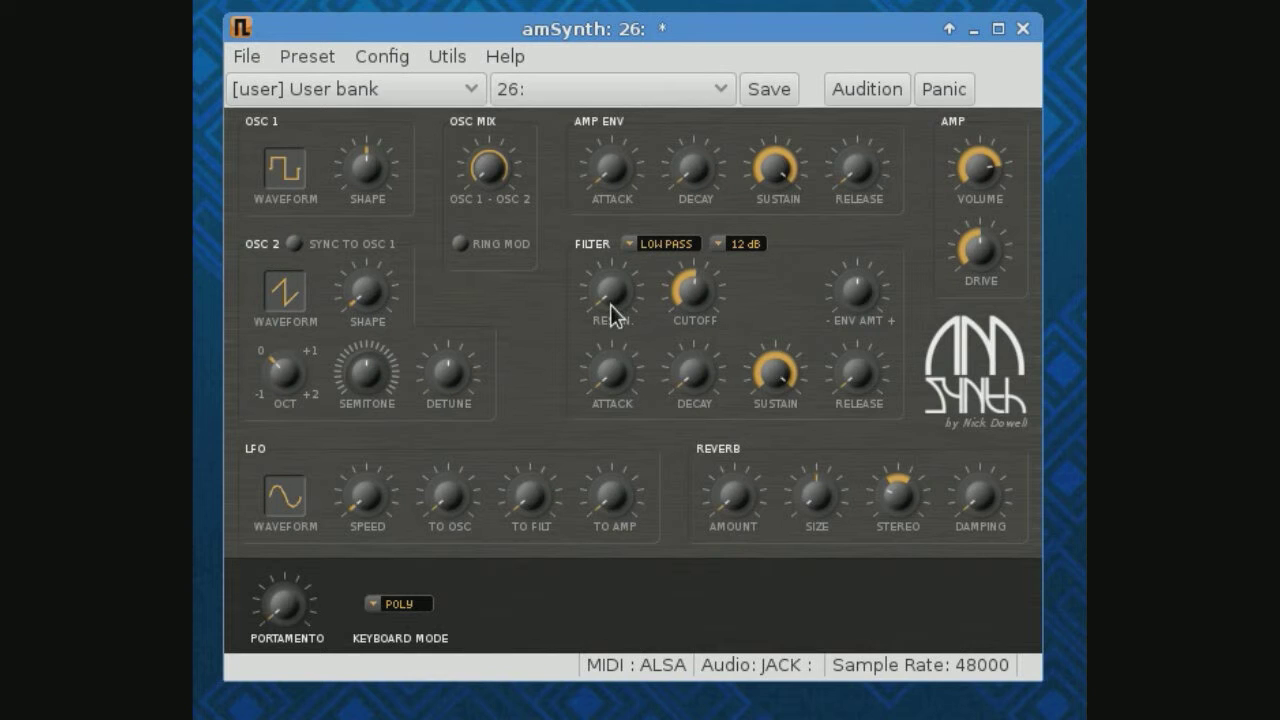
Turn the RESON. knob from minimum to maximum, then ease it back to 99%.
{"action": "left_click_drag", "start_coordinate": [612, 310], "coordinate": [612, 225]}
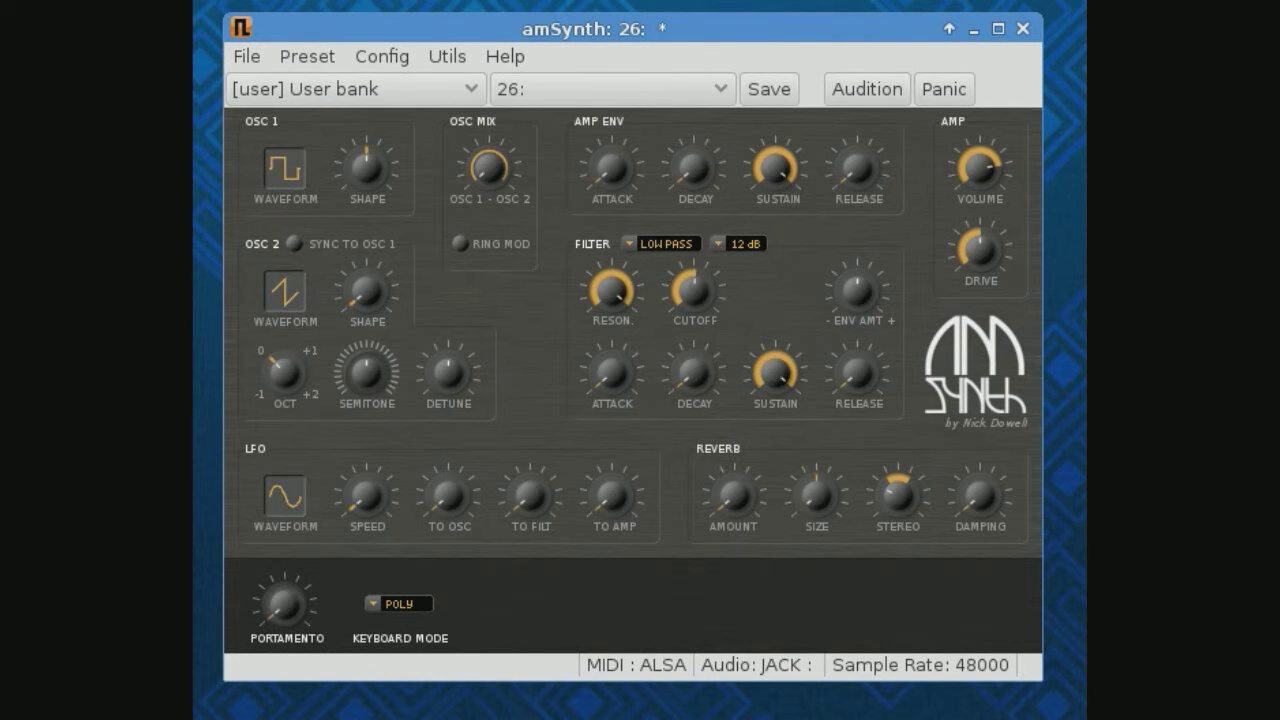
{"action": "left_click_drag", "start_coordinate": [608, 287], "coordinate": [615, 317]}
Set cutoff to about 58%, resonance to 0%, LFO speed to 2.2 Hz, and LFO-to-oscillator to 40%.
{"action": "mouse_move", "coordinate": [689, 289]}
{"action": "left_mouse_down"}
{"action": "mouse_move", "coordinate": [692, 325]}
{"action": "mouse_move", "coordinate": [680, 190]}
{"action": "mouse_move", "coordinate": [700, 296]}
{"action": "left_mouse_up"}
{"action": "left_click_drag", "start_coordinate": [620, 300], "coordinate": [610, 400]}
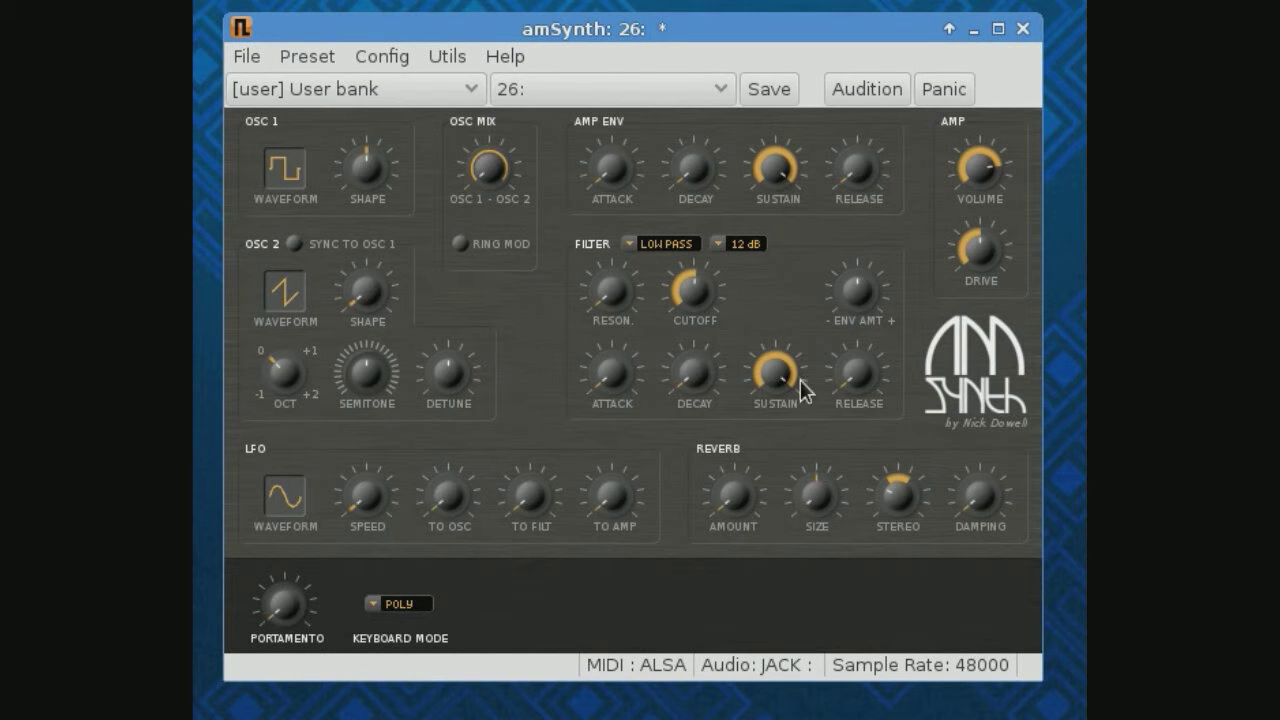
{"action": "mouse_move", "coordinate": [696, 290]}
{"action": "left_mouse_down"}
{"action": "mouse_move", "coordinate": [715, 303]}
{"action": "mouse_move", "coordinate": [689, 254]}
{"action": "mouse_move", "coordinate": [708, 302]}
{"action": "left_mouse_up"}
{"action": "left_click_drag", "start_coordinate": [366, 500], "coordinate": [340, 388]}
{"action": "left_click_drag", "start_coordinate": [447, 505], "coordinate": [520, 568]}
{"action": "mouse_move", "coordinate": [365, 500]}
{"action": "left_click_drag", "start_coordinate": [526, 504], "coordinate": [486, 251]}
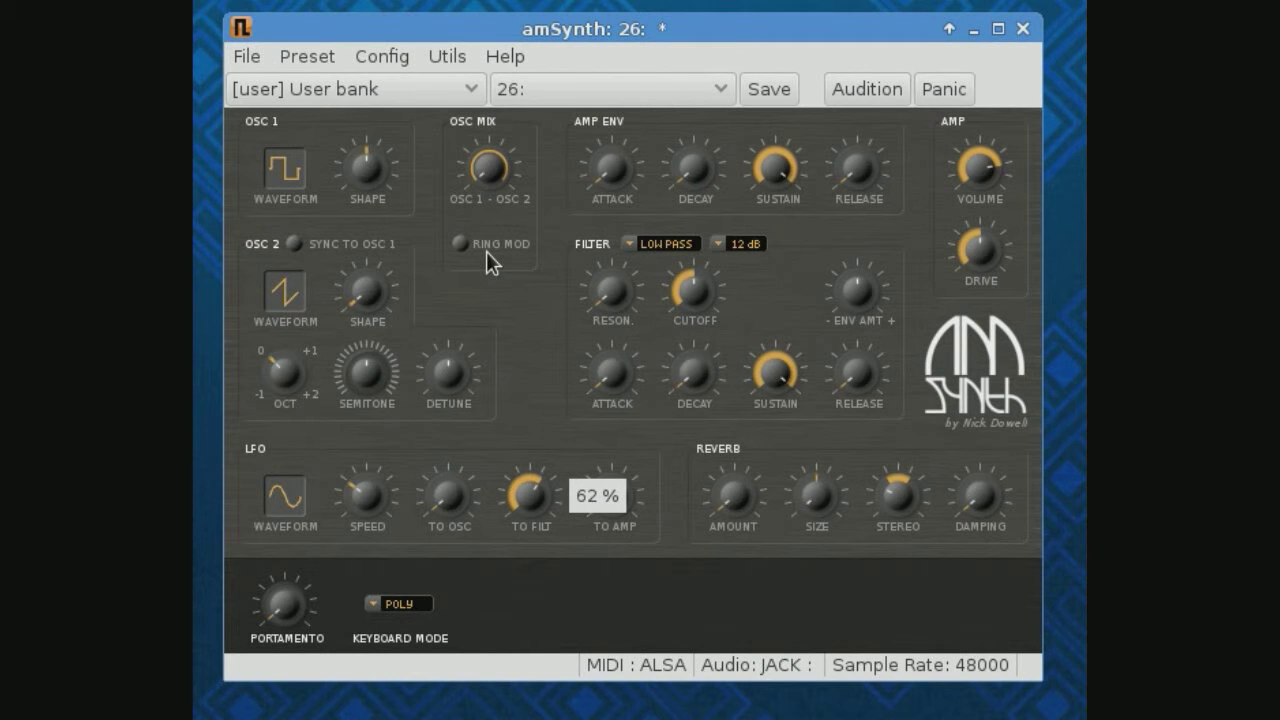
{"action": "left_click_drag", "start_coordinate": [486, 251], "coordinate": [485, 257]}
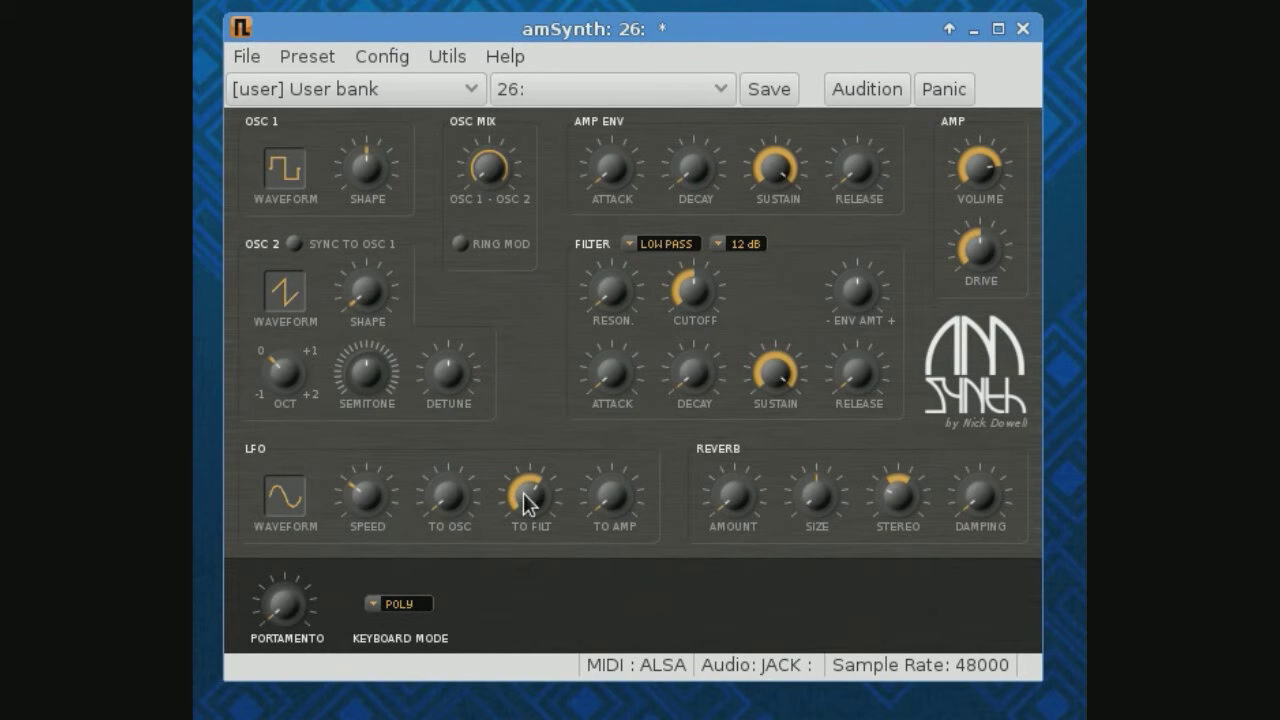
{"action": "left_click_drag", "start_coordinate": [523, 493], "coordinate": [594, 543]}
{"action": "left_click", "coordinate": [290, 181]}
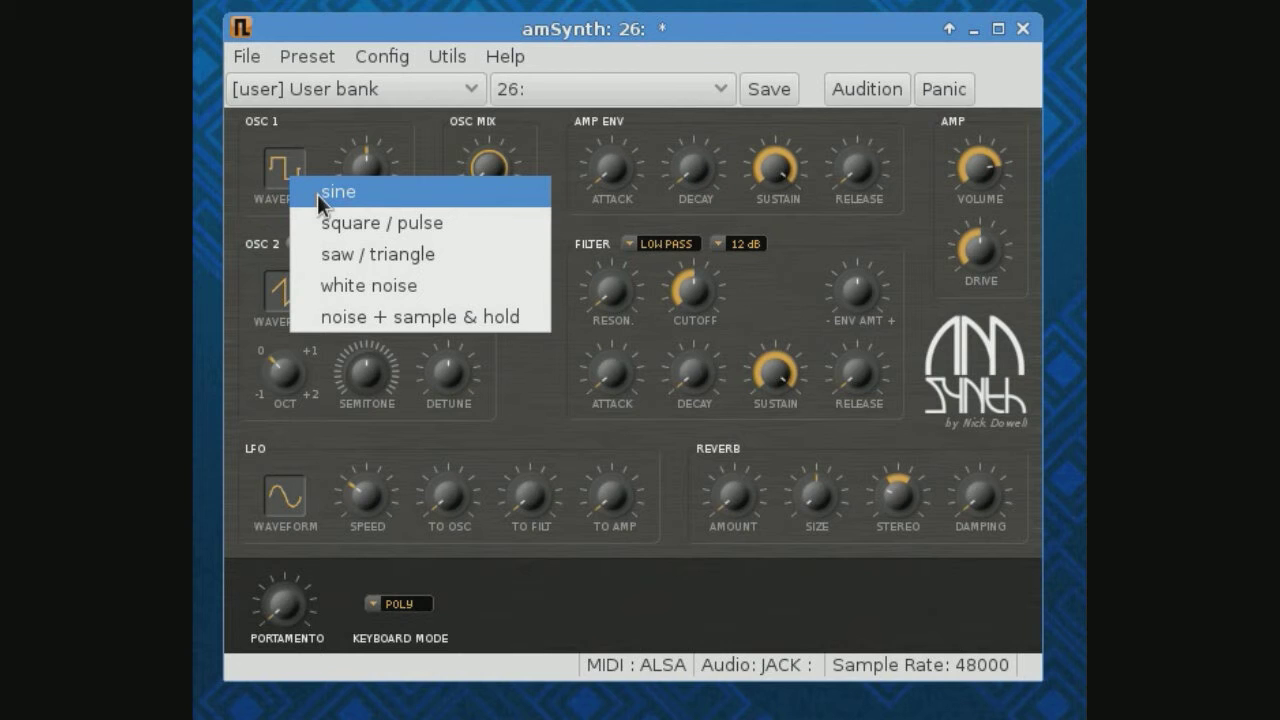
Cycle oscillator 1 through sine and square / pulse, settling on saw / triangle.
{"action": "left_click", "coordinate": [317, 194]}
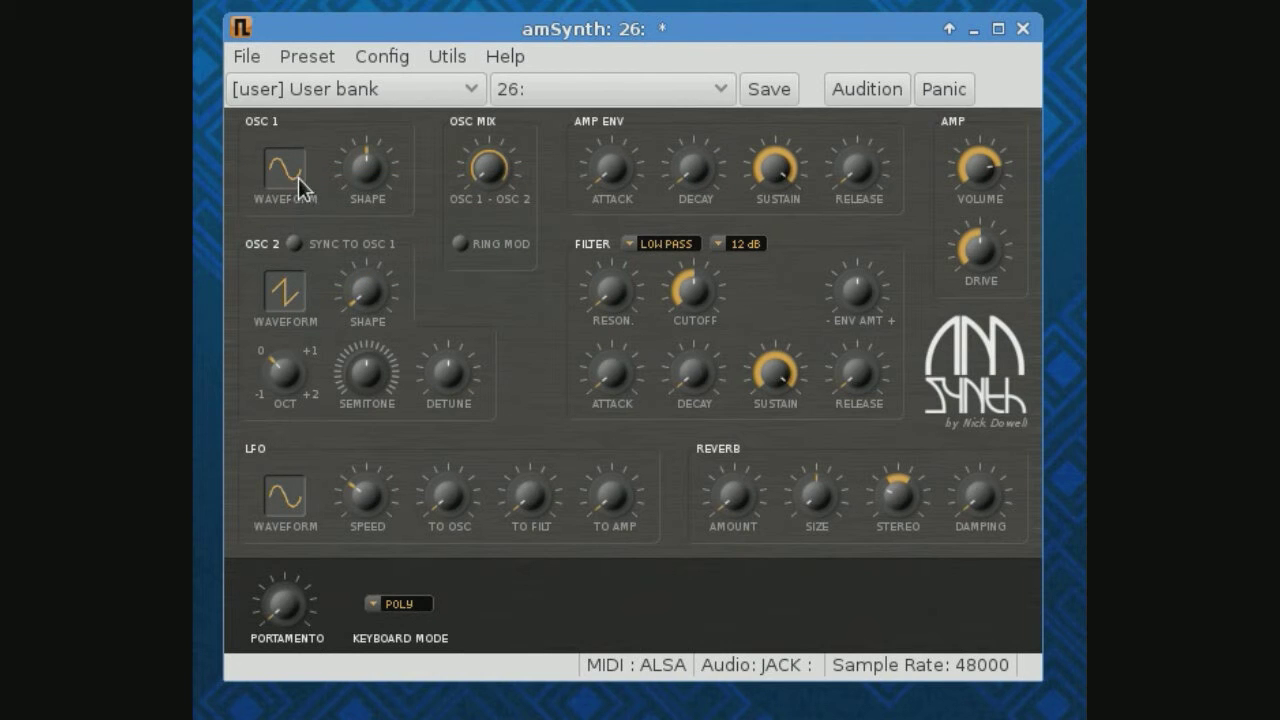
{"action": "left_click", "coordinate": [288, 176]}
{"action": "left_click", "coordinate": [301, 220]}
{"action": "left_click", "coordinate": [281, 178]}
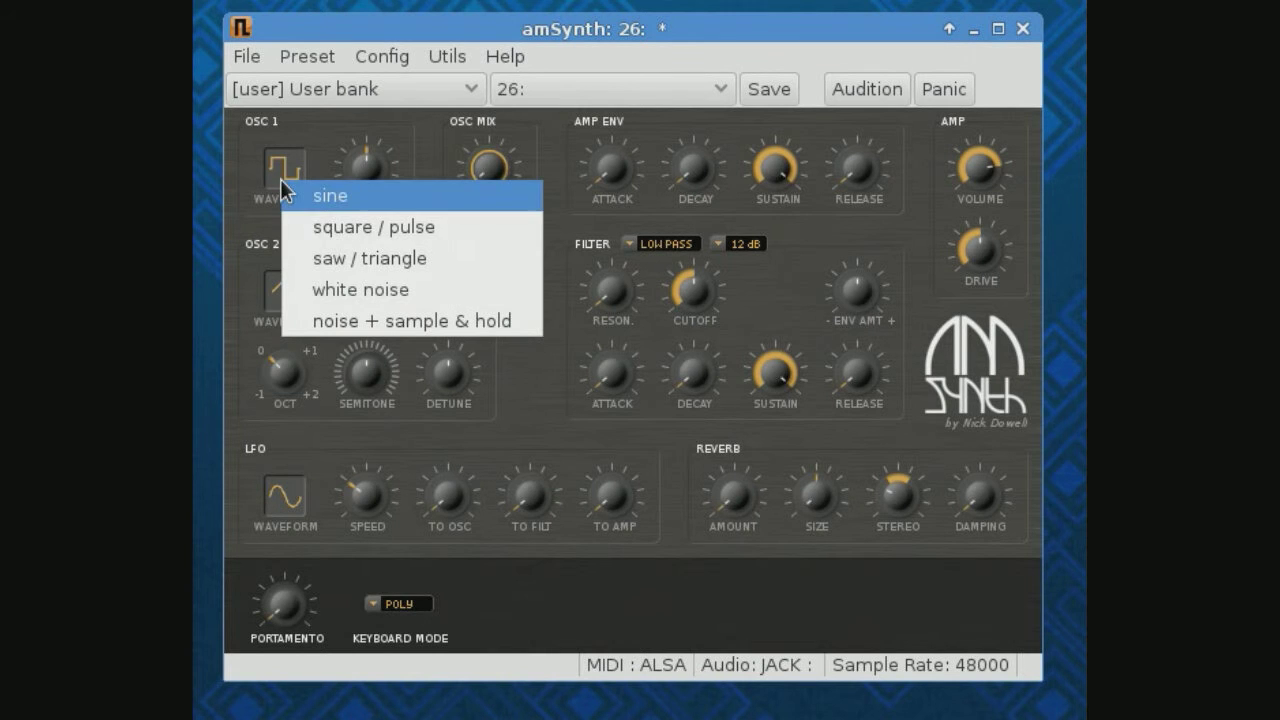
{"action": "left_click", "coordinate": [313, 258]}
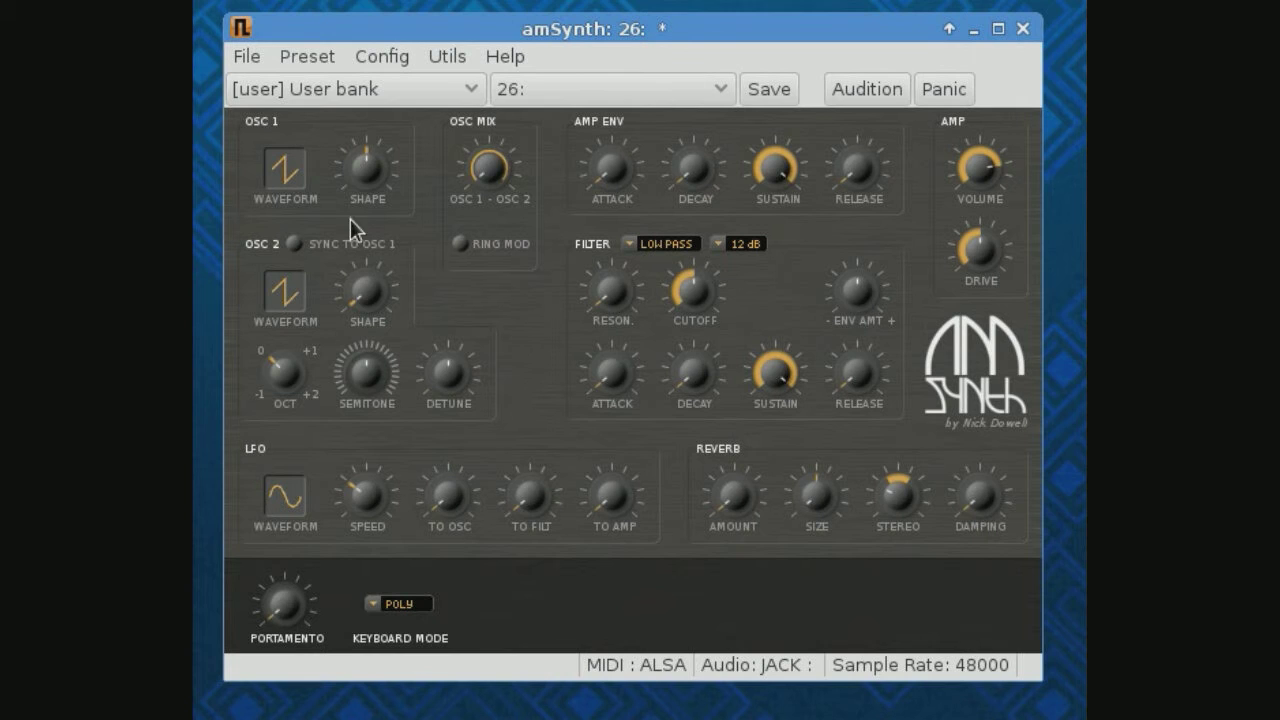
Sweep oscillator 1's shape to minimum then near maximum, and open the cutoff to 100%.
{"action": "left_click_drag", "start_coordinate": [365, 170], "coordinate": [408, 297]}
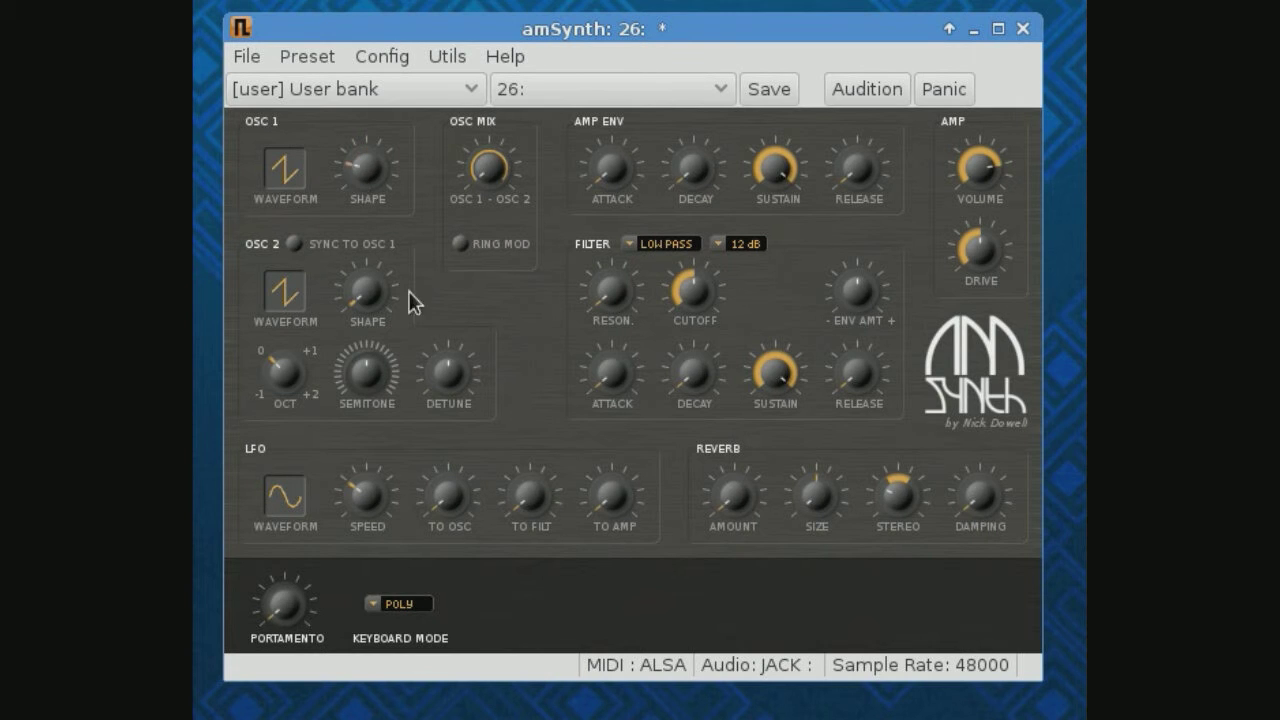
{"action": "left_click", "coordinate": [280, 175]}
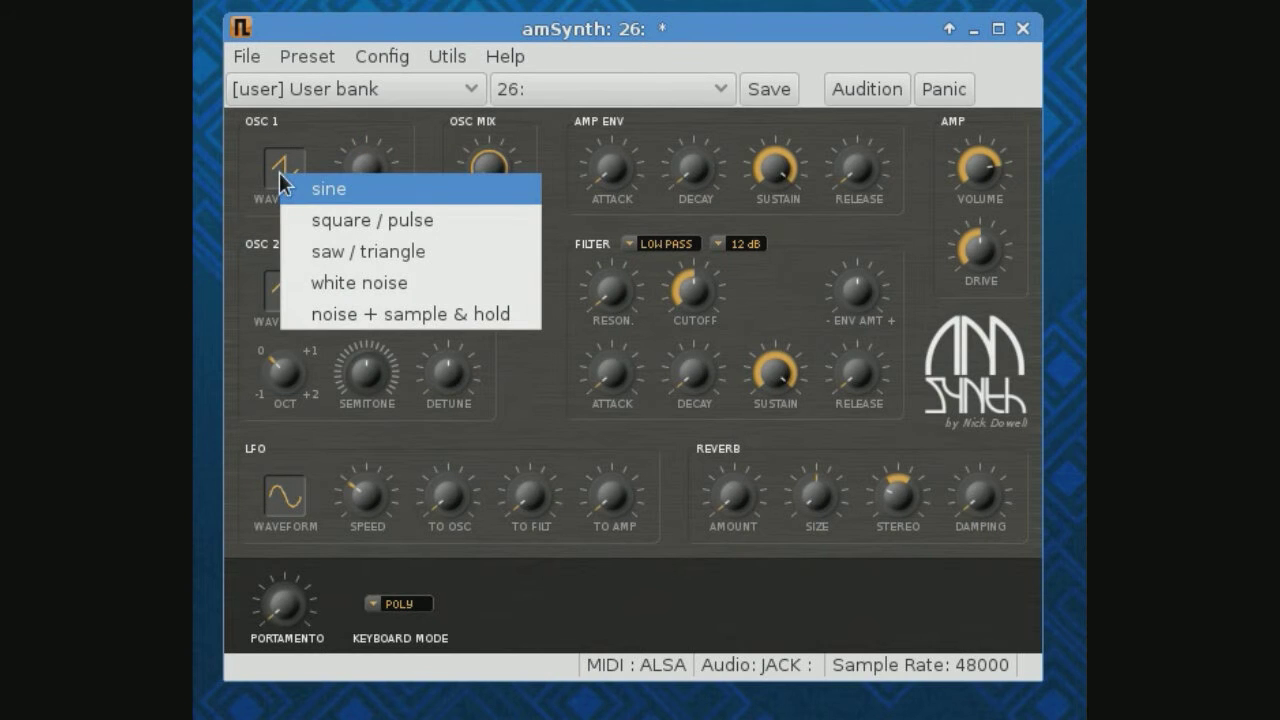
{"action": "left_click", "coordinate": [315, 251]}
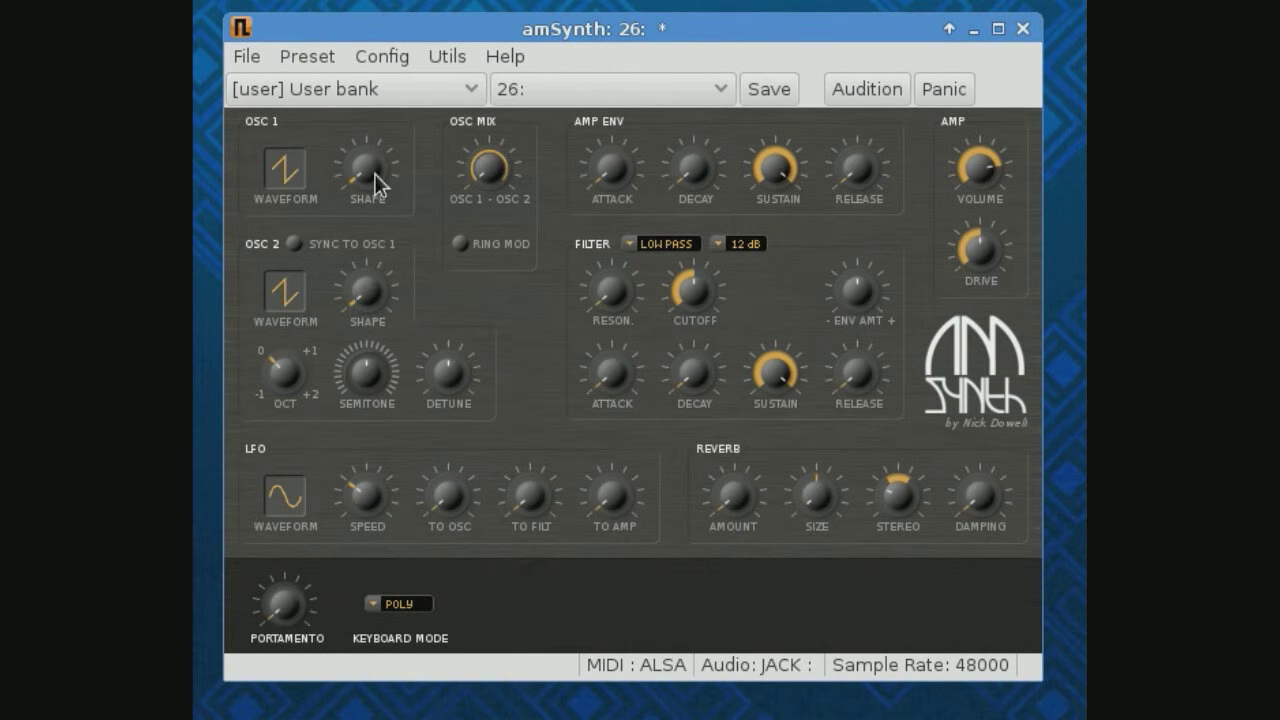
{"action": "left_click_drag", "start_coordinate": [334, 55], "coordinate": [334, 5]}
{"action": "left_click_drag", "start_coordinate": [697, 318], "coordinate": [697, 235]}
Try oscillator 1 on sine, then saw / triangle with a high shape, ending on white noise.
{"action": "left_click", "coordinate": [290, 179]}
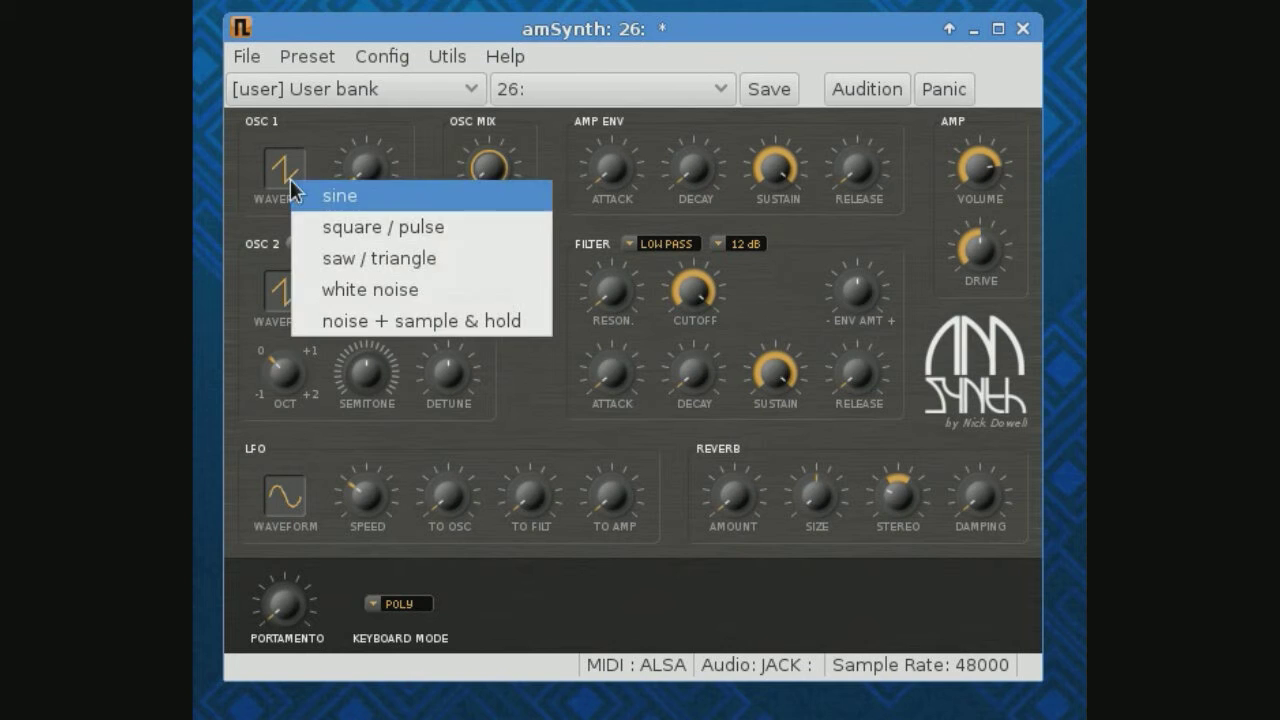
{"action": "left_click", "coordinate": [308, 202]}
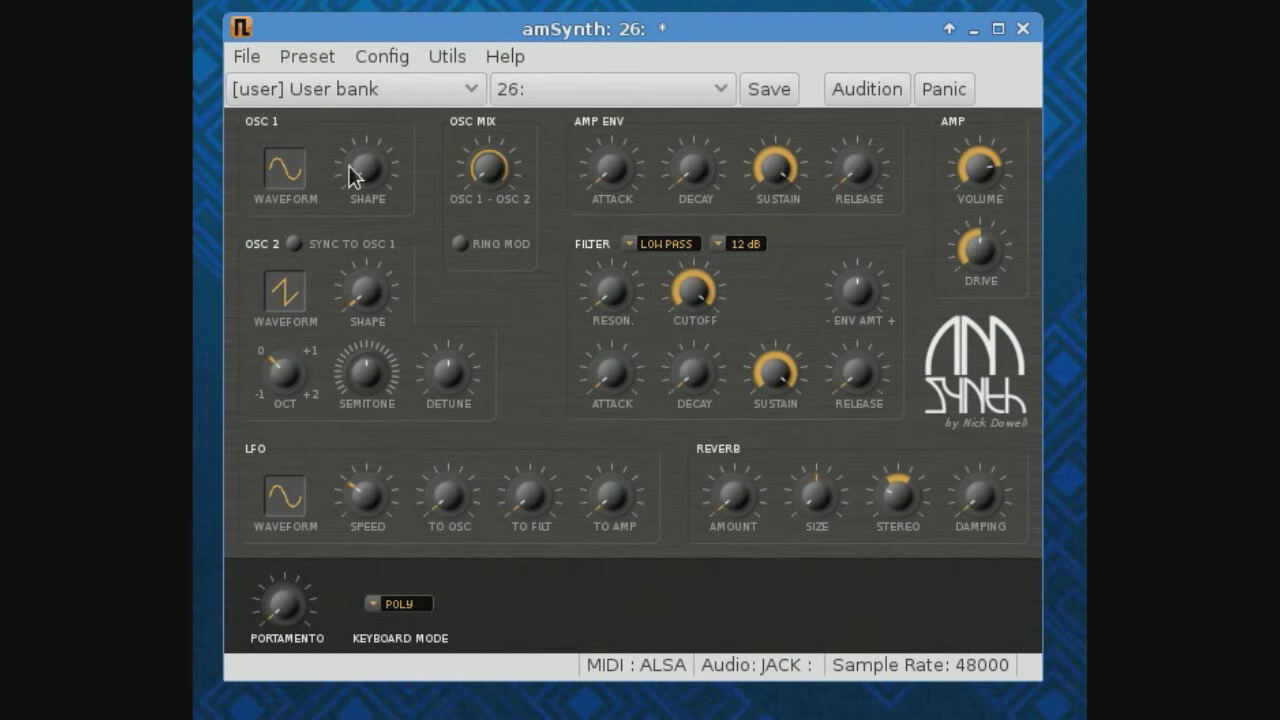
{"action": "left_click", "coordinate": [287, 171]}
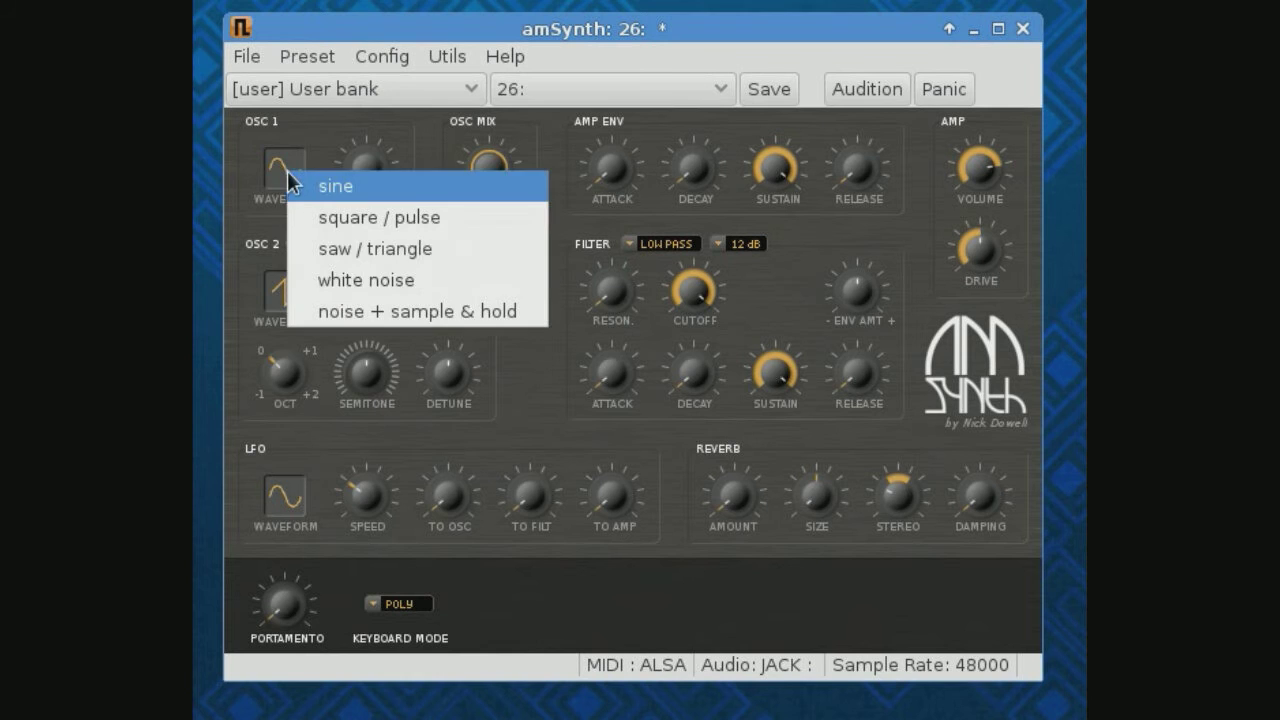
{"action": "left_click", "coordinate": [323, 247]}
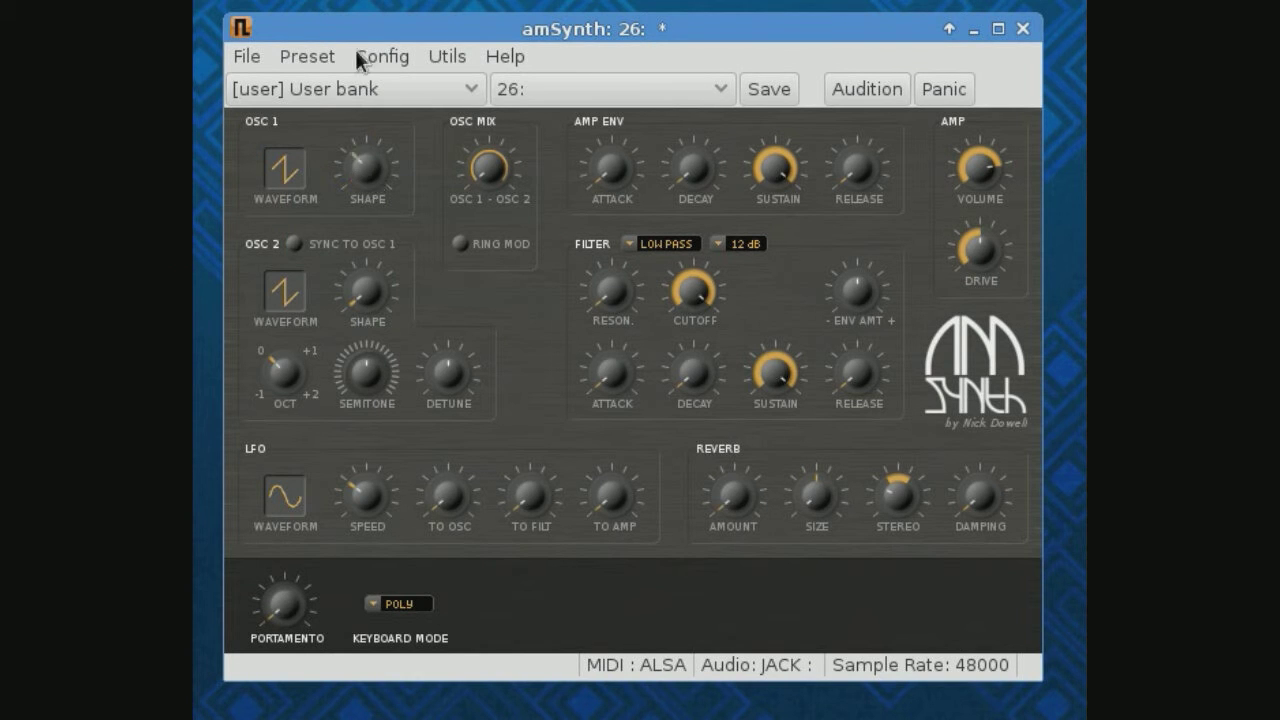
{"action": "left_click_drag", "start_coordinate": [367, 168], "coordinate": [367, 120]}
{"action": "left_click", "coordinate": [292, 179]}
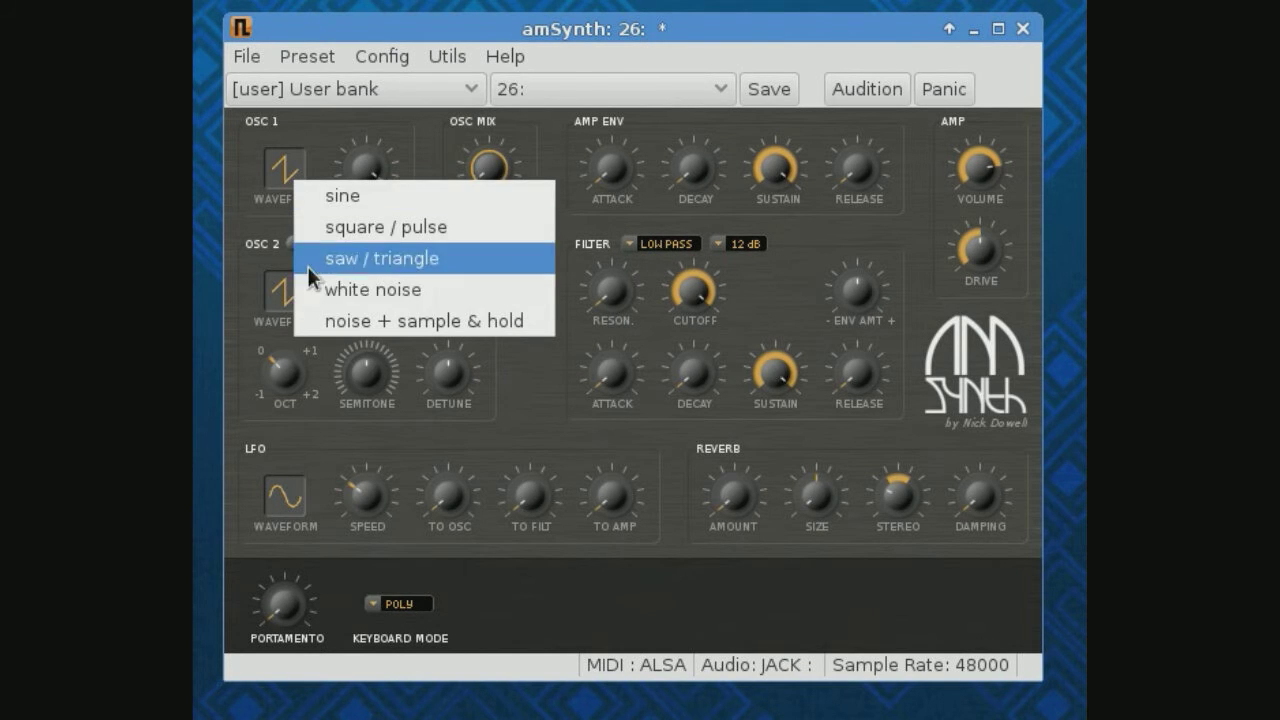
{"action": "left_click", "coordinate": [316, 291]}
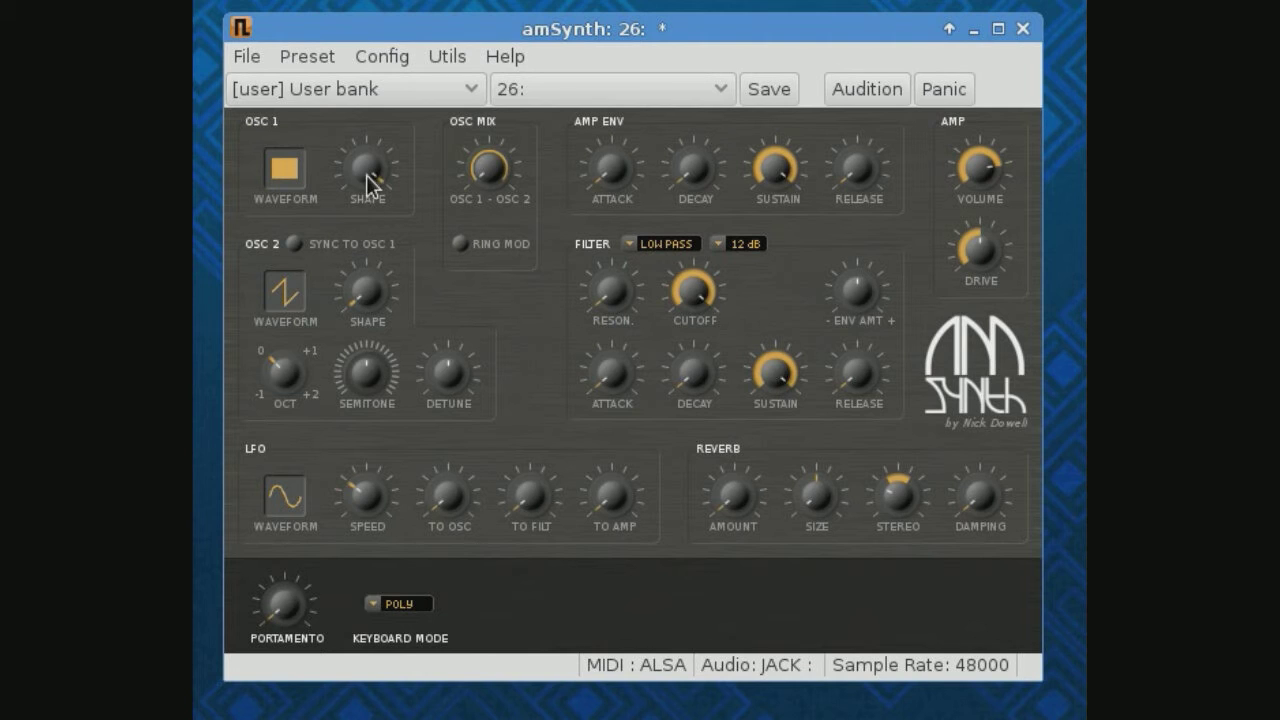
Wiggle oscillator 1's shape, drop cutoff to ~70%, raise resonance to 100%, then set cutoff to ~84%.
{"action": "left_click_drag", "start_coordinate": [366, 180], "coordinate": [437, 300]}
{"action": "left_click_drag", "start_coordinate": [522, 448], "coordinate": [391, 263]}
{"action": "mouse_move", "coordinate": [689, 291]}
{"action": "left_click_drag", "start_coordinate": [689, 291], "coordinate": [726, 403]}
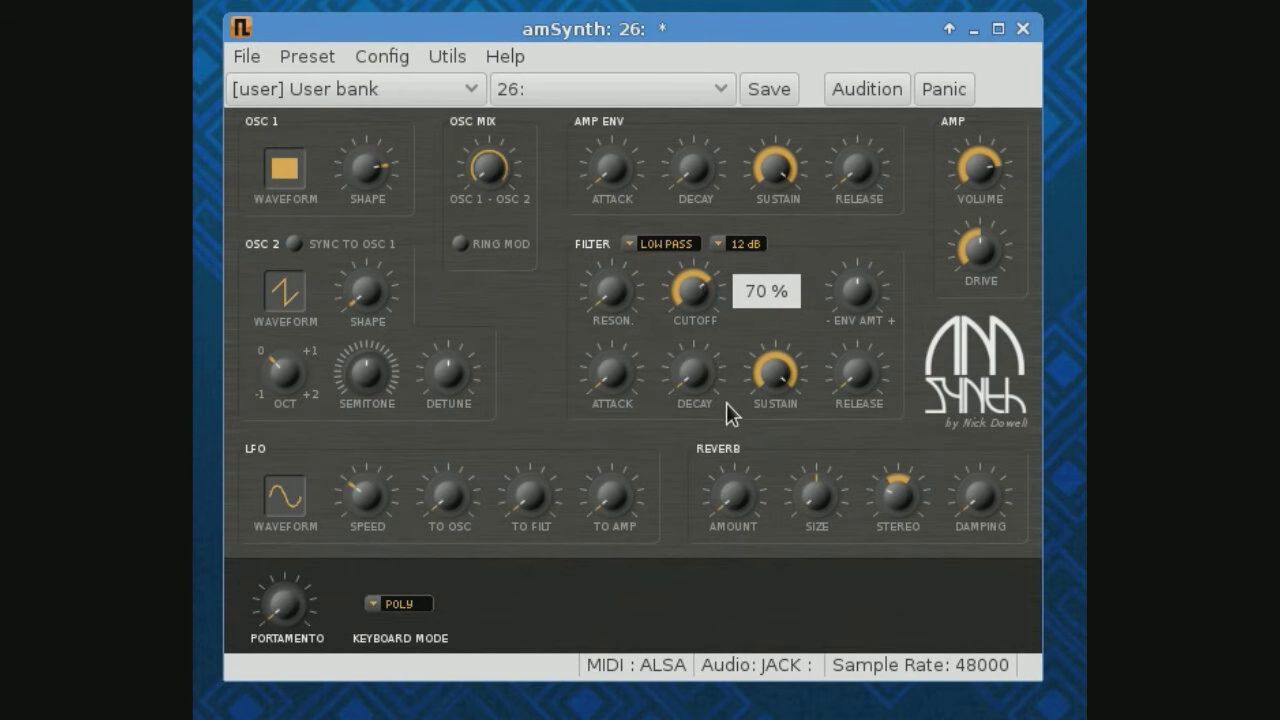
{"action": "mouse_move", "coordinate": [602, 295]}
{"action": "left_click_drag", "start_coordinate": [602, 295], "coordinate": [602, 200]}
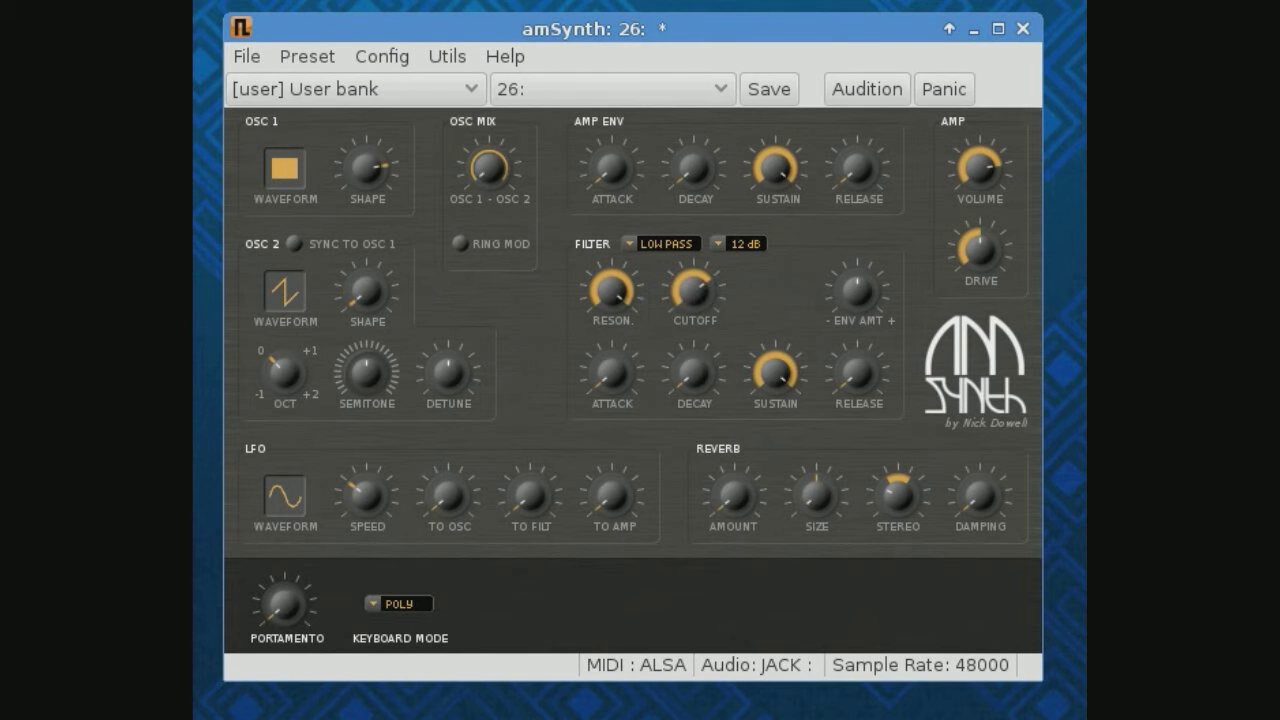
{"action": "left_click_drag", "start_coordinate": [686, 295], "coordinate": [732, 343]}
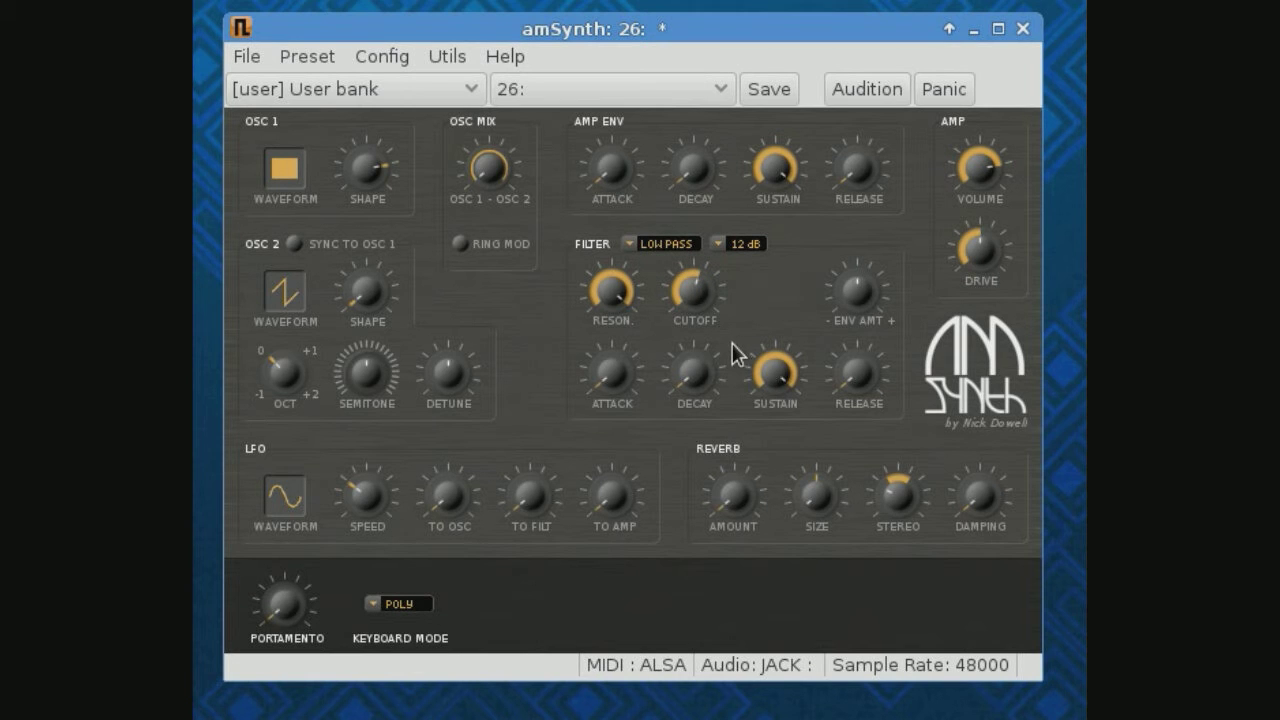